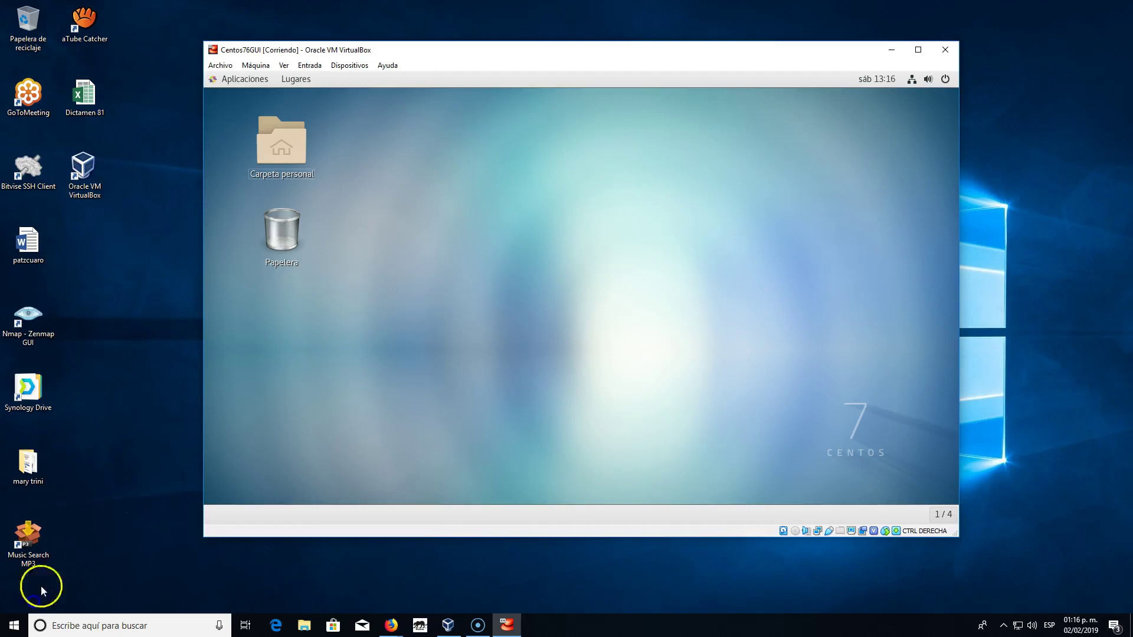
# Step: Examine the virtual machine's guest display resizing options and test the CentOS desktop in a maximized window, restoring the window size
pyautogui.moveTo(494, 57); pyautogui.dragTo(499, 55)
pyautogui.click(462, 188)
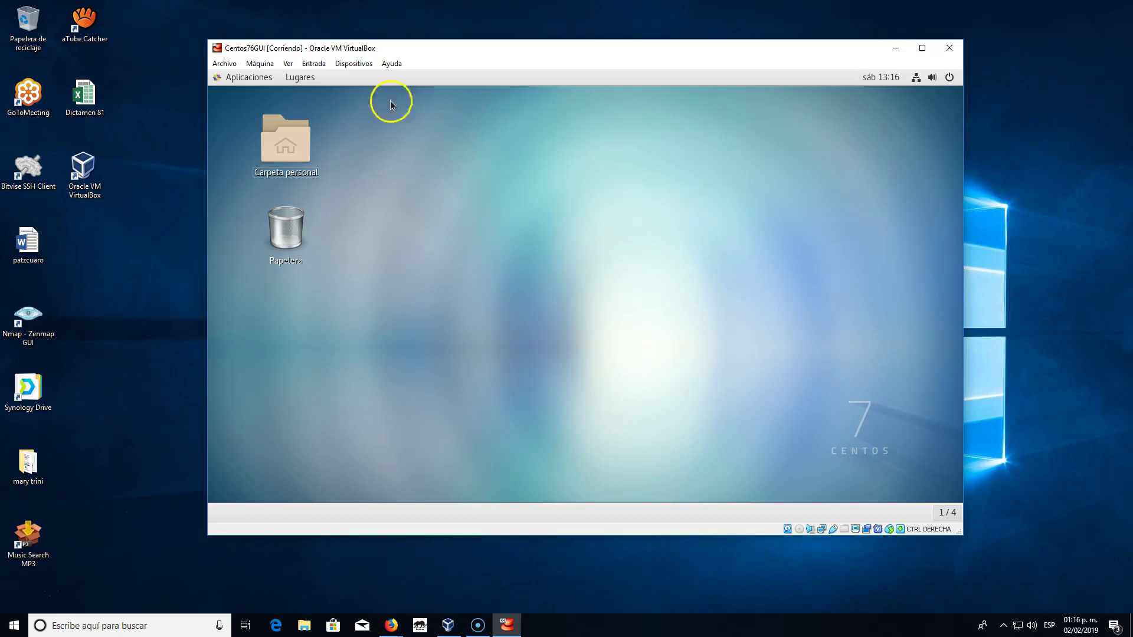
pyautogui.click(325, 69)
pyautogui.moveTo(290, 68)
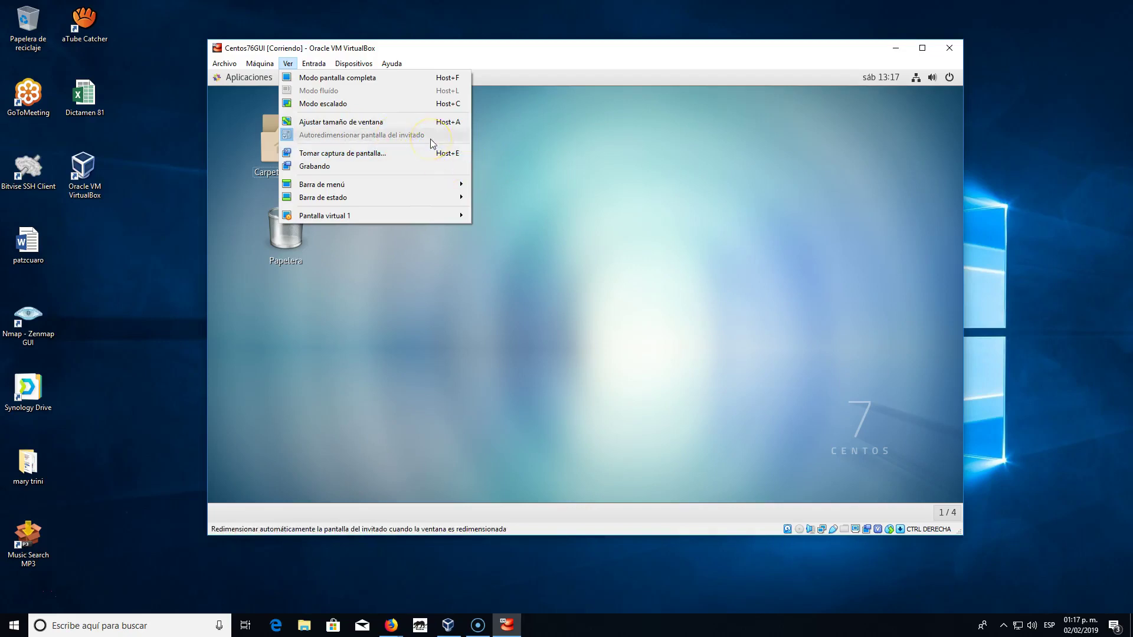
pyautogui.click(653, 195)
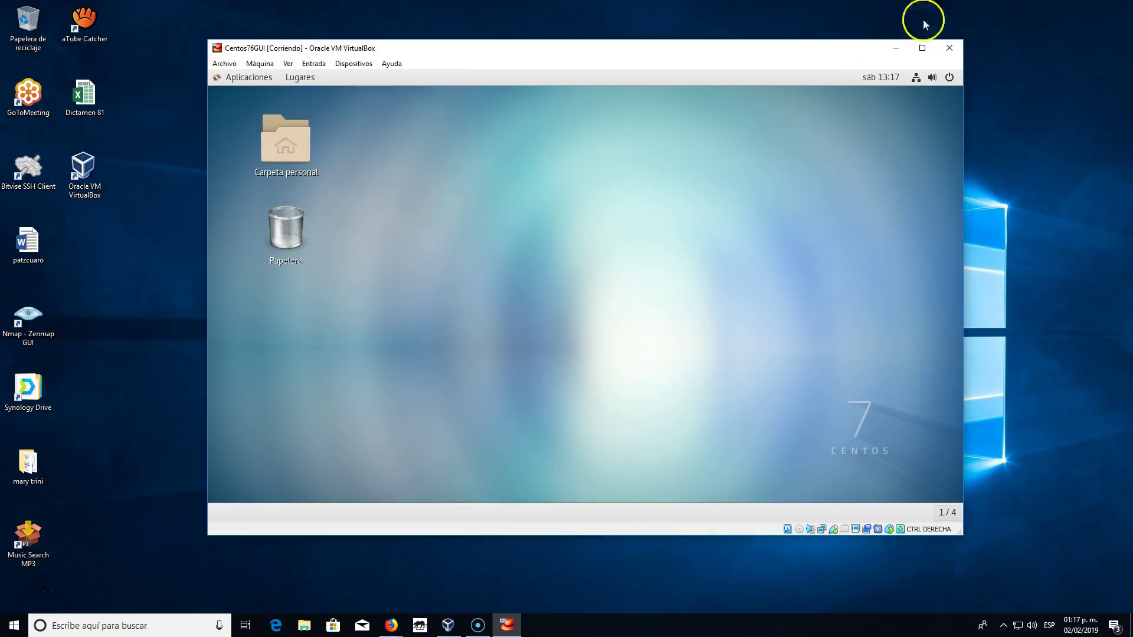
pyautogui.click(926, 50)
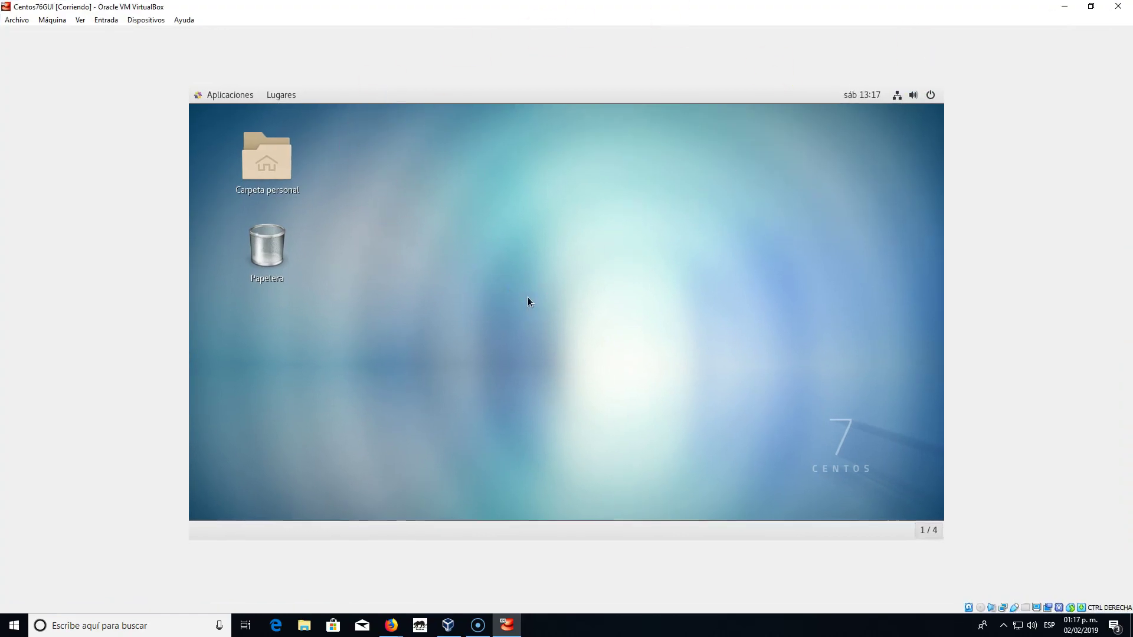
pyautogui.click(1093, 7)
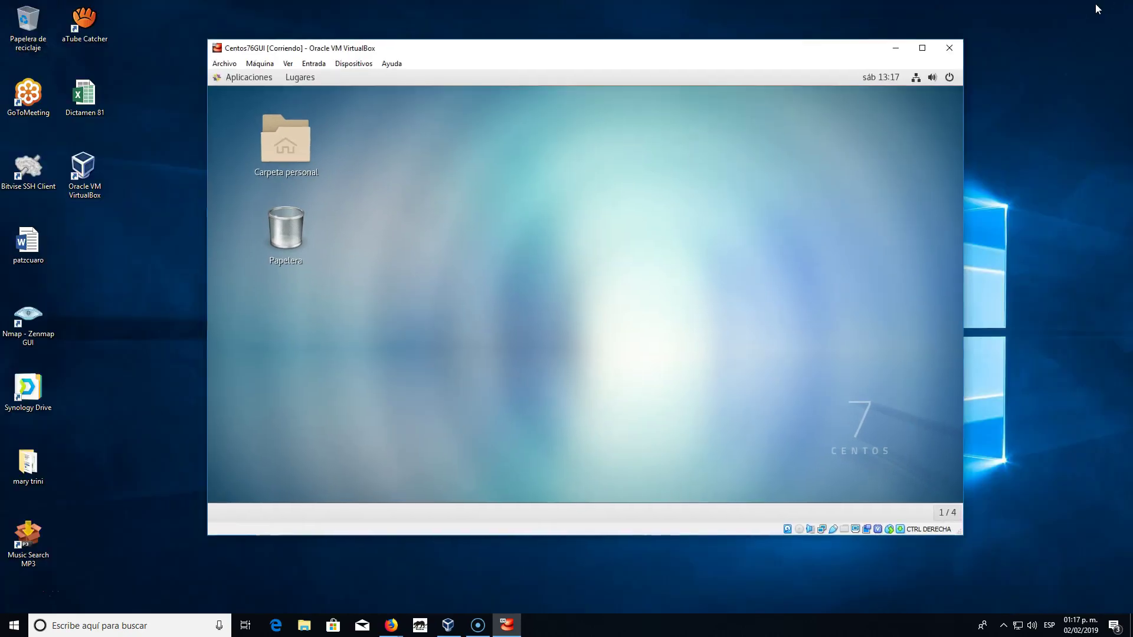
# Step: Insert the Guest Additions CD image into the CentOS guest and run its installer, authenticating with the administrator password
pyautogui.click(362, 65)
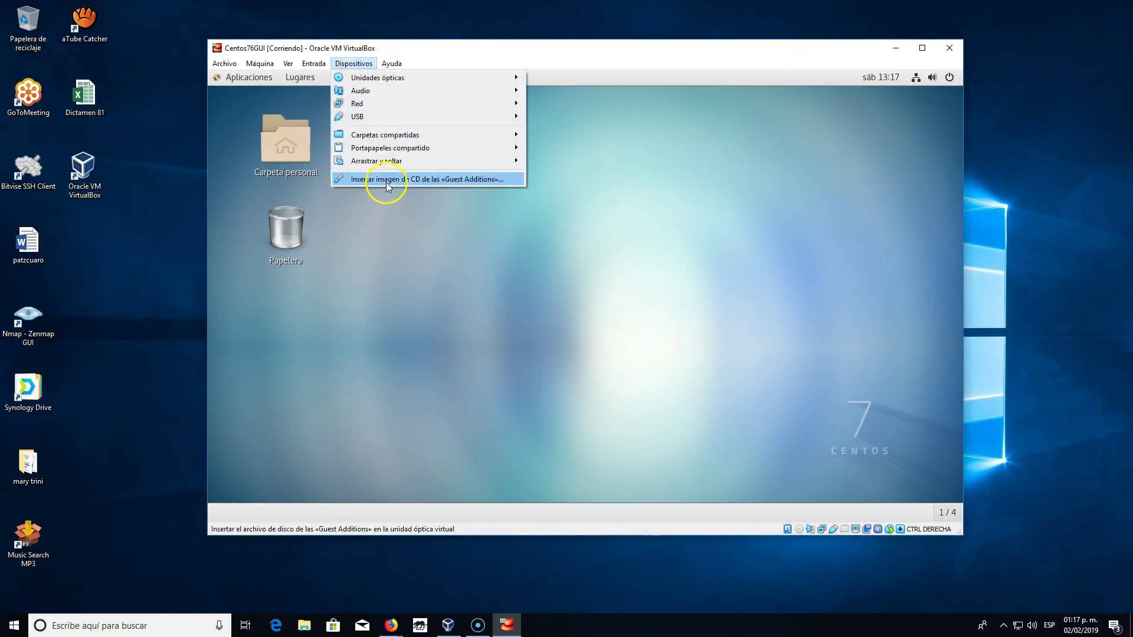
pyautogui.click(420, 179)
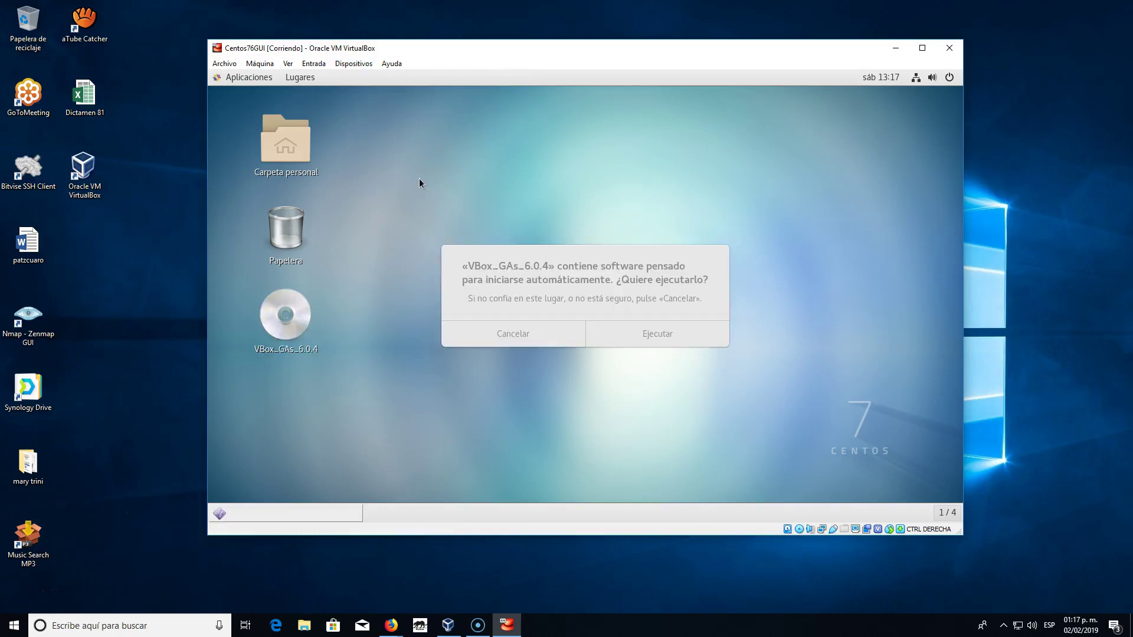
pyautogui.click(276, 321)
pyautogui.click(664, 339)
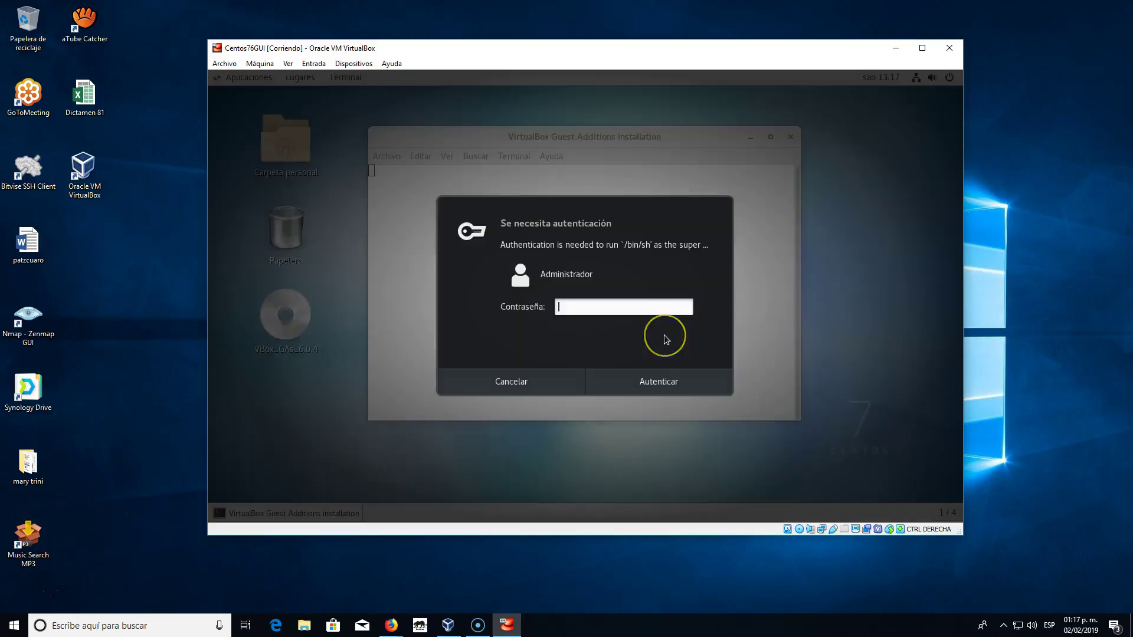
pyautogui.write('*********')
pyautogui.press('Return')
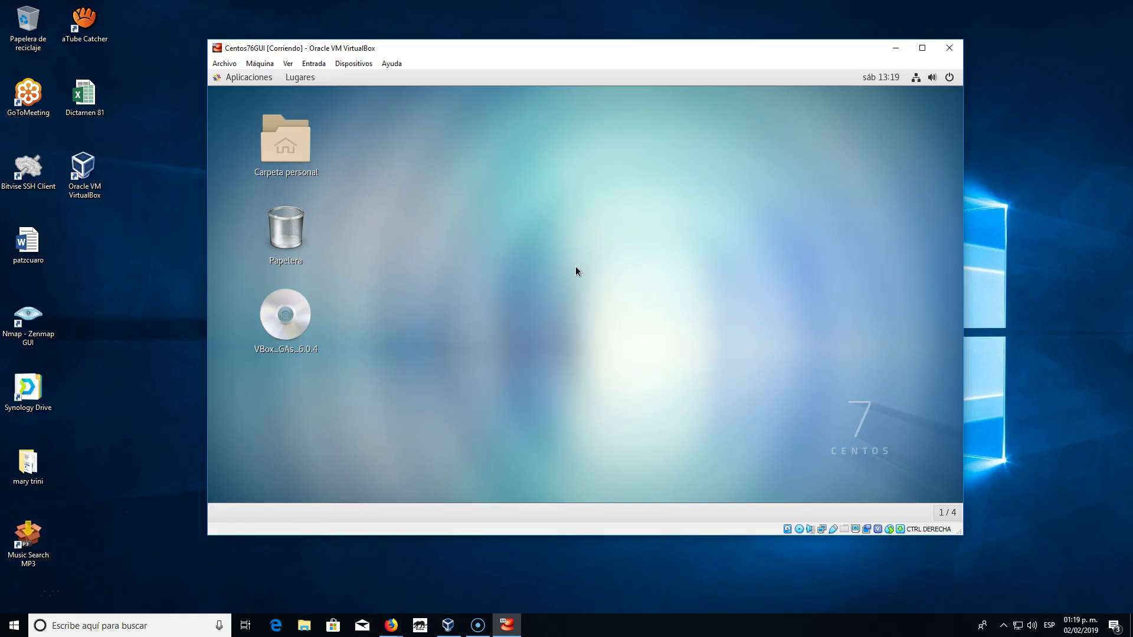
# Step: Open a terminal in the guest and run "sudo yum -y install kernel-header kernel-devel gcc", authenticating with the account password
pyautogui.rightClick(486, 193)
pyautogui.click(538, 306)
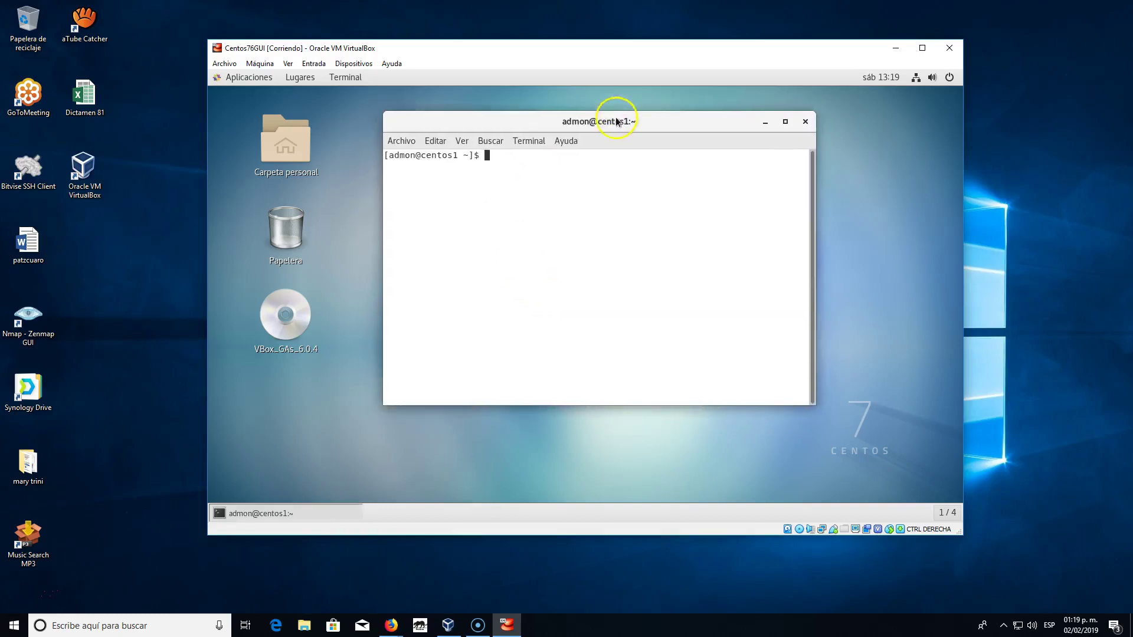
pyautogui.click(642, 167)
pyautogui.write('sudo yum -y install')
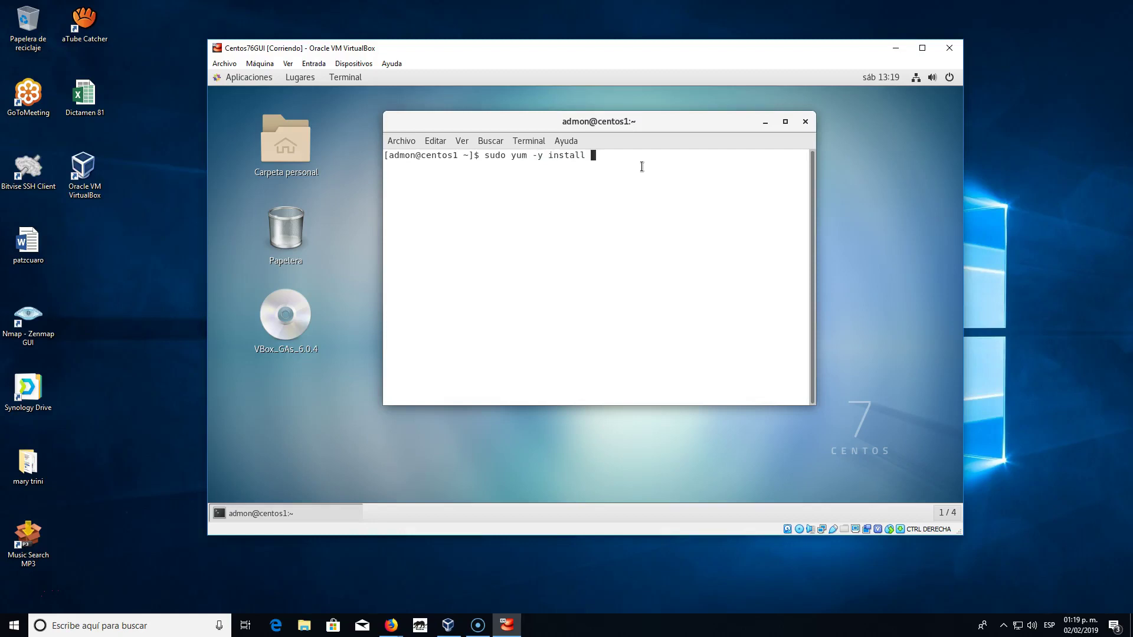
pyautogui.write('kernel')
pyautogui.press('BackSpace')
pyautogui.press('BackSpace')
pyautogui.press('BackSpace')
pyautogui.write('l')
pyautogui.press('BackSpace')
pyautogui.press('BackSpace')
pyautogui.write('rnel-header kernel-devel gcc')
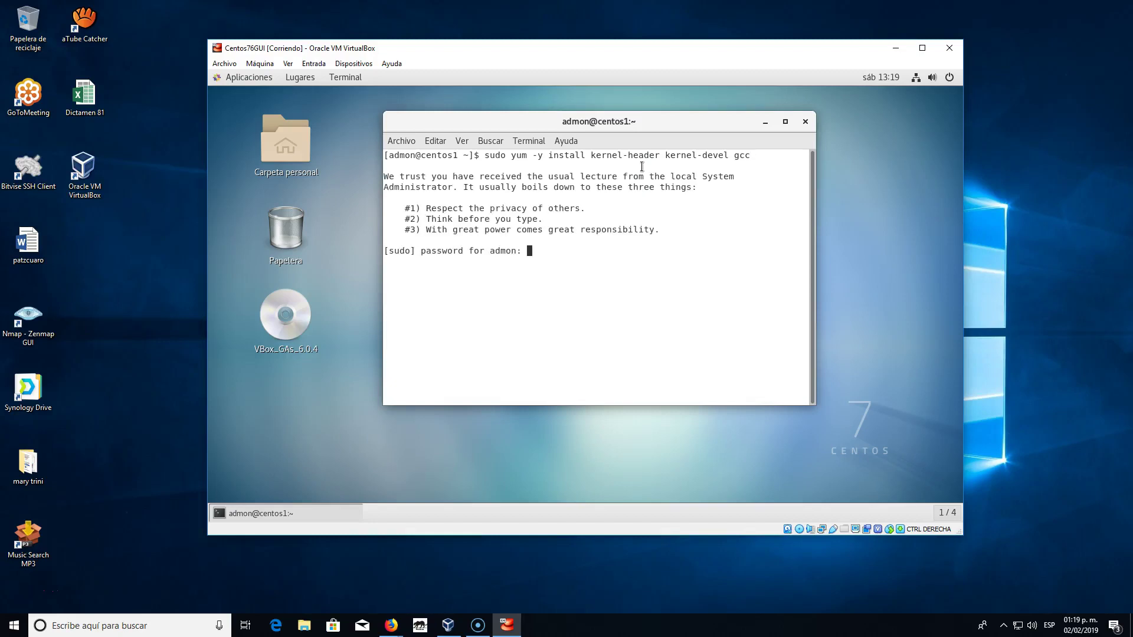
pyautogui.press('Return')
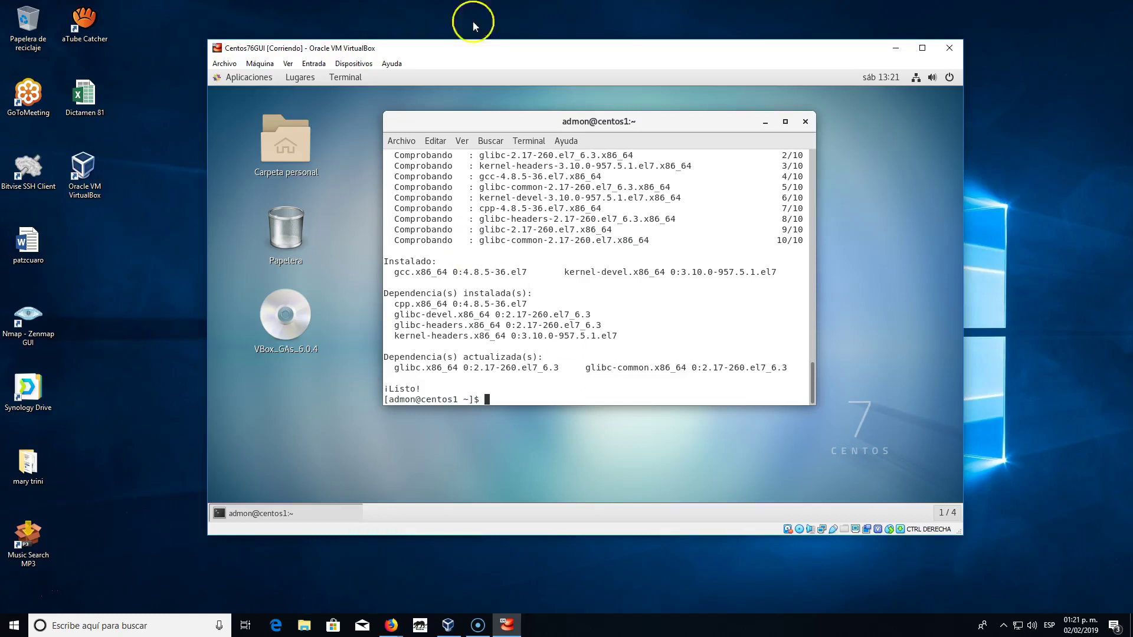
# Step: Eject the VBox_GAs_6.0.4 disc from the guest and reinsert the Guest Additions CD image
pyautogui.rightClick(298, 313)
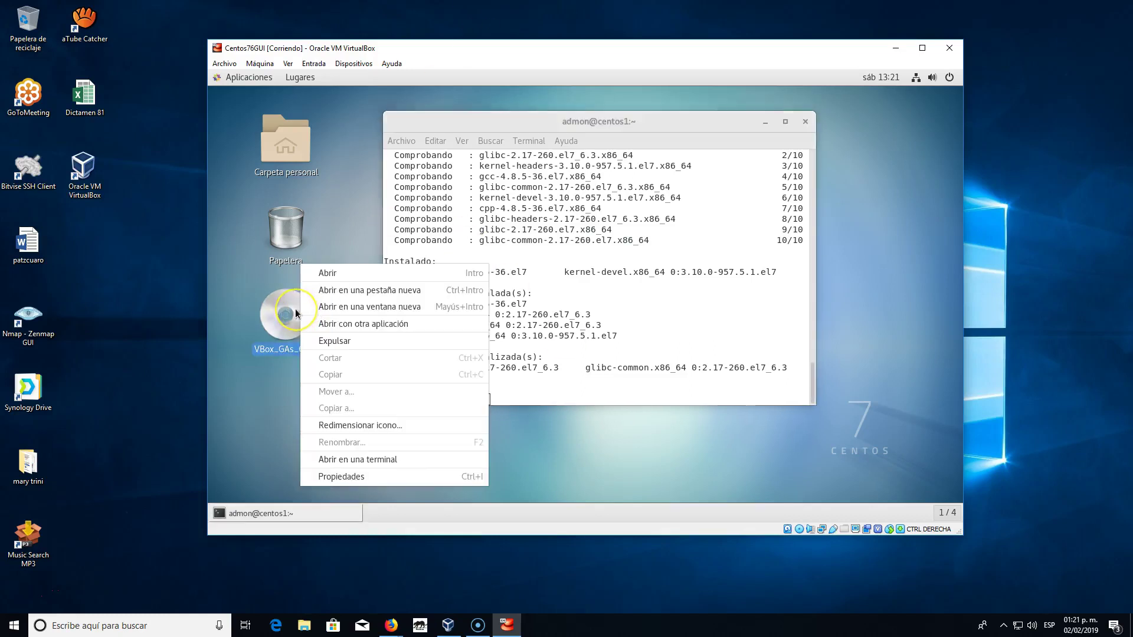
pyautogui.click(328, 342)
pyautogui.click(354, 63)
pyautogui.moveTo(313, 63)
pyautogui.moveTo(353, 64)
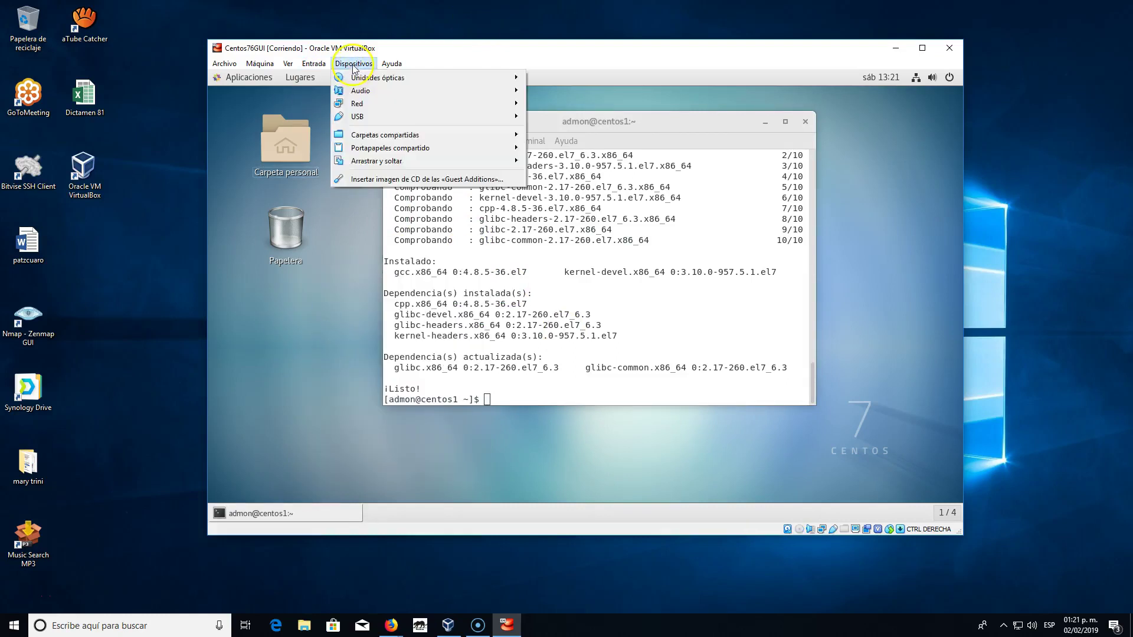
pyautogui.click(390, 181)
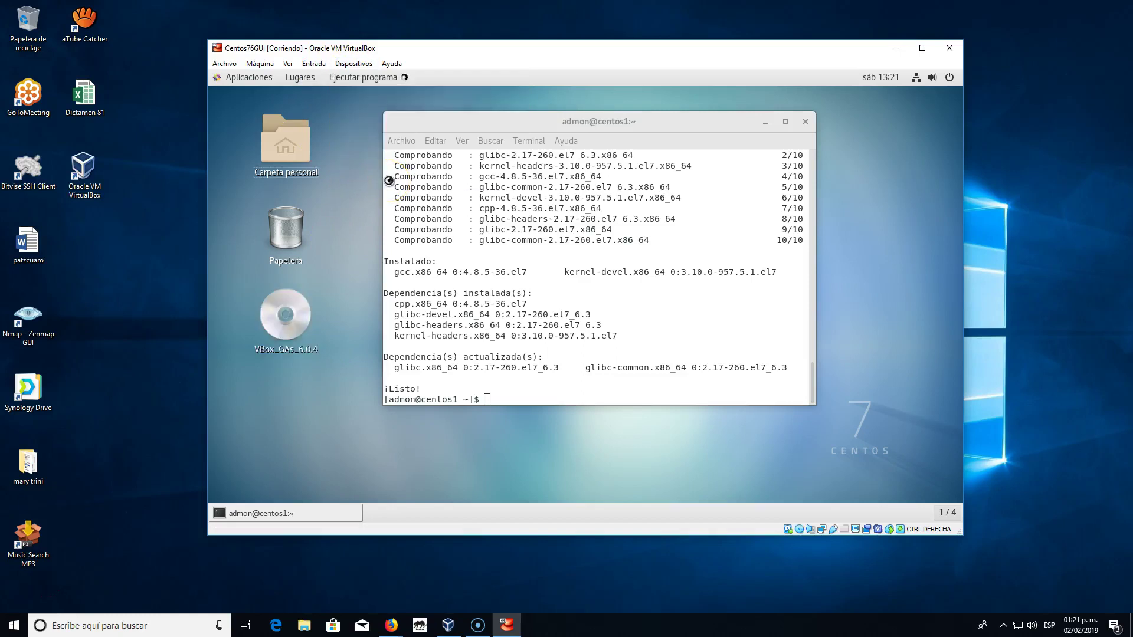
# Step: Run the Guest Additions installer, authenticating with the administrator password, and close its window once it finishes
pyautogui.click(646, 340)
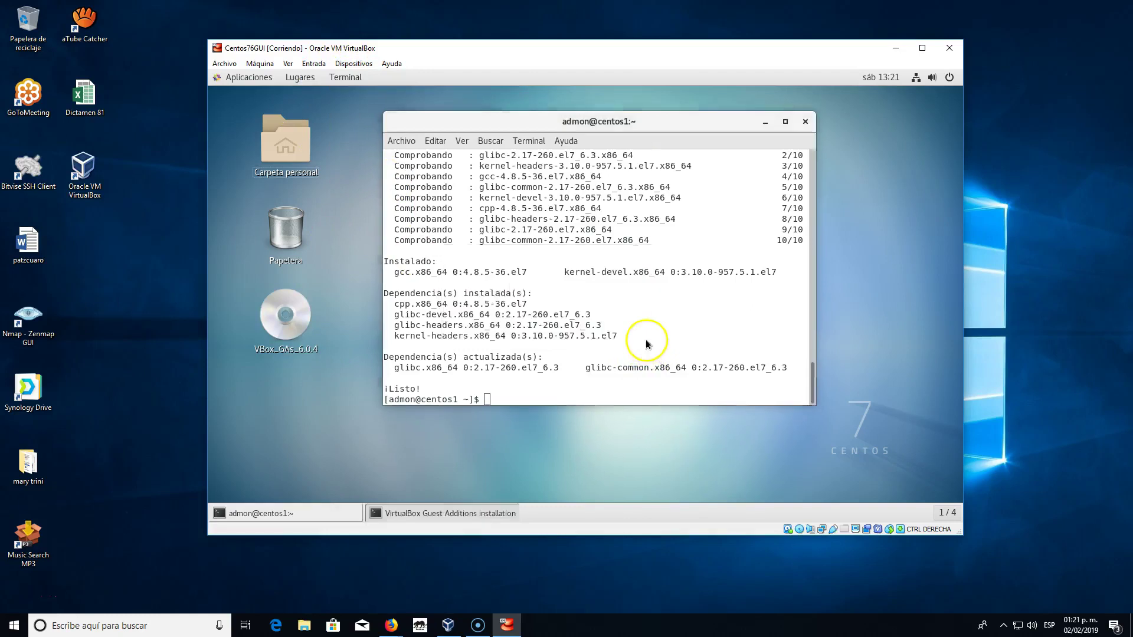
pyautogui.write('•••••••••••')
pyautogui.press('Return')
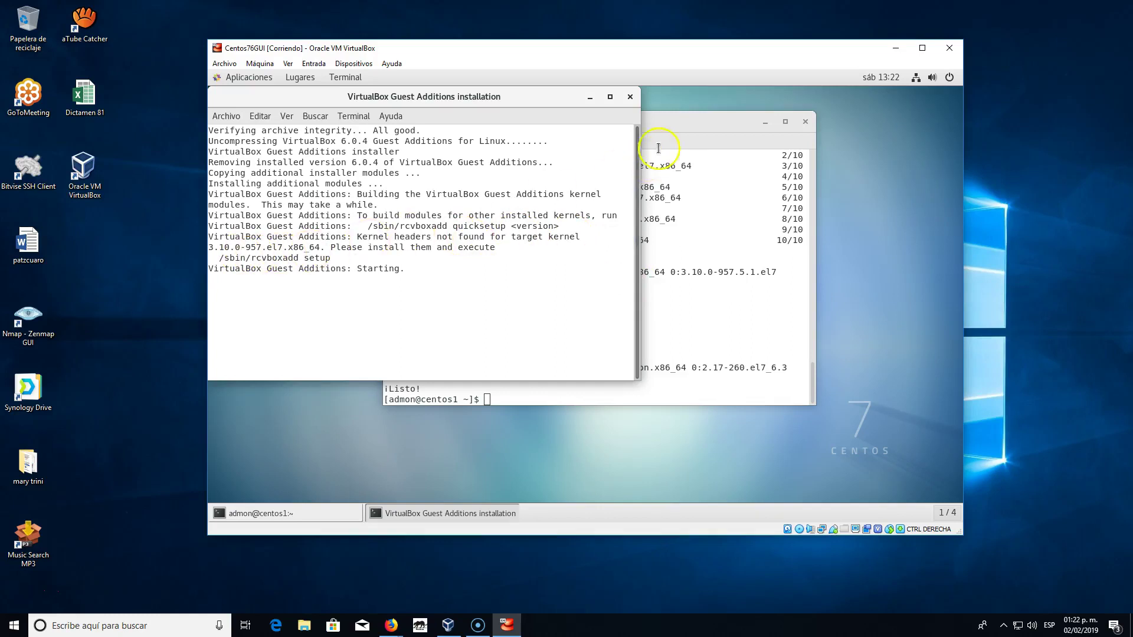
pyautogui.moveTo(682, 130); pyautogui.dragTo(808, 214)
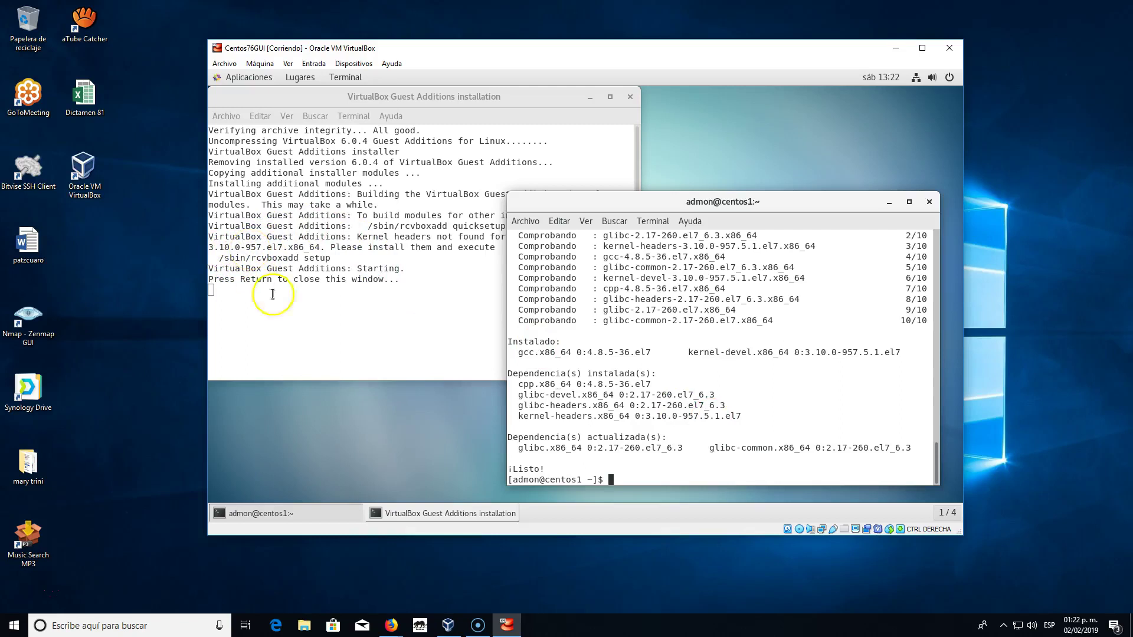
pyautogui.click(334, 277)
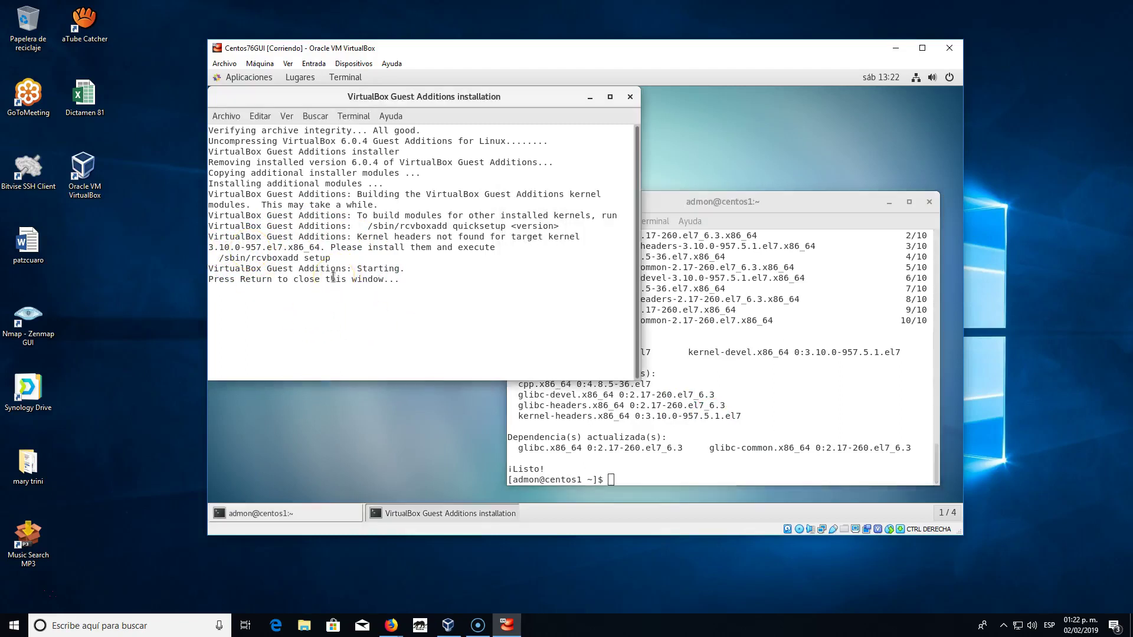
pyautogui.press('Return')
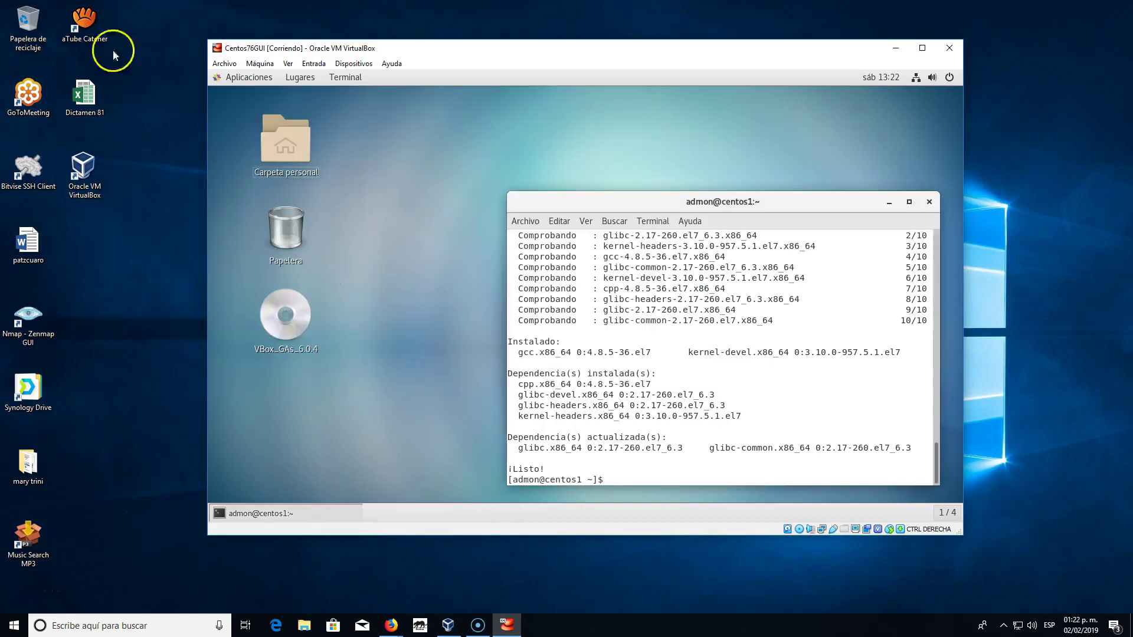
# Step: Run "sudo yum update kernel" in the terminal and accept the transaction with y
pyautogui.moveTo(574, 202); pyautogui.dragTo(493, 160)
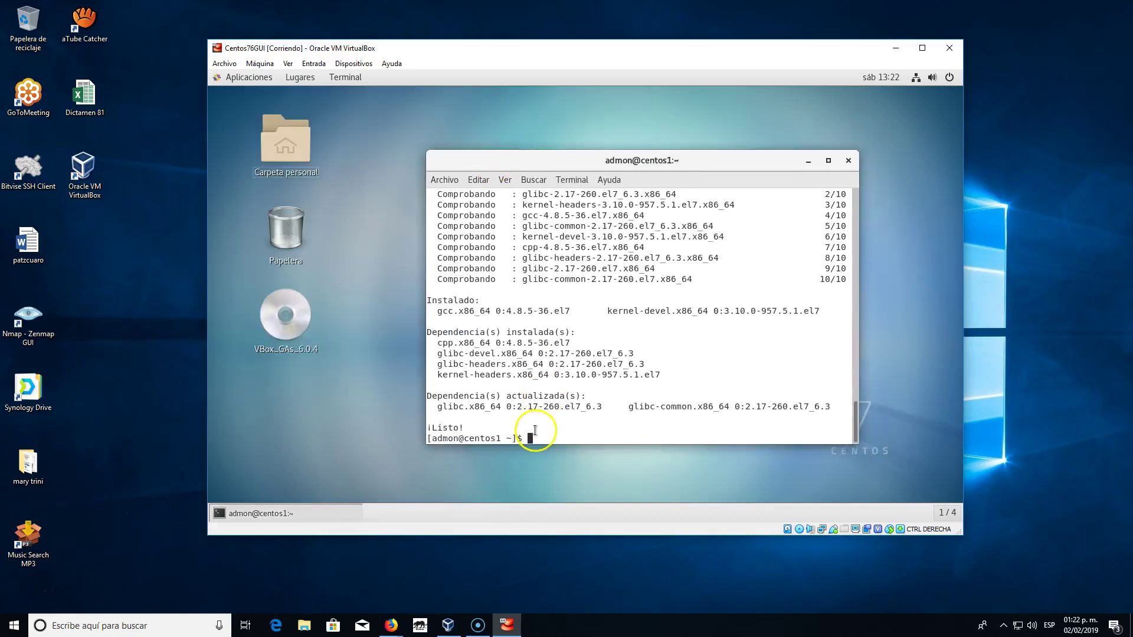
pyautogui.write('sudo yum u')
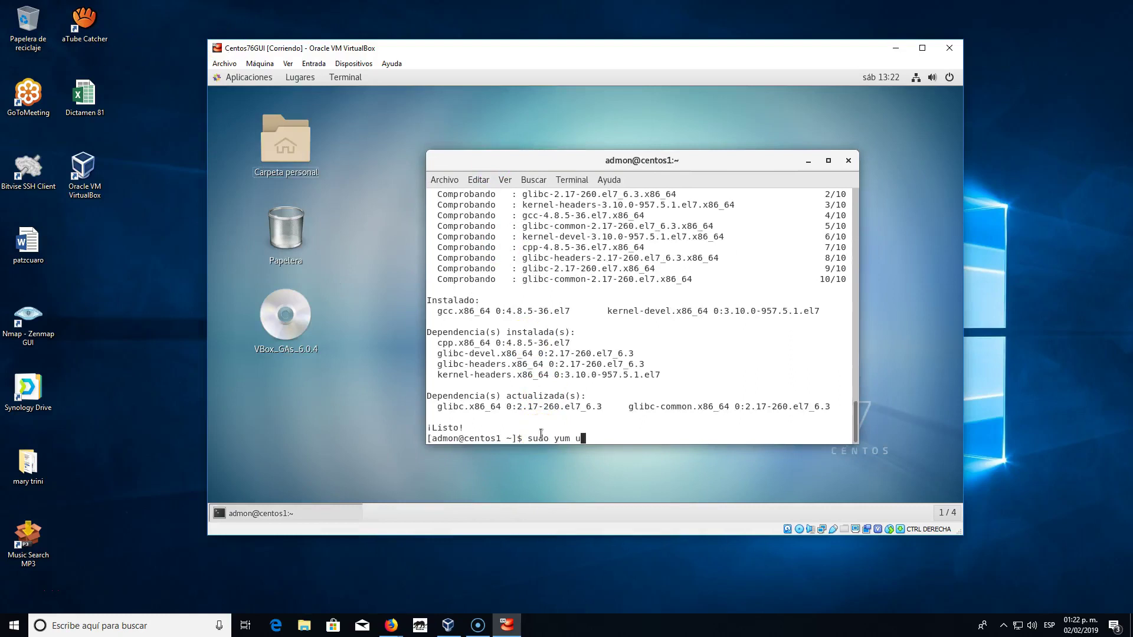
pyautogui.write('pdate kernel')
pyautogui.press('Return')
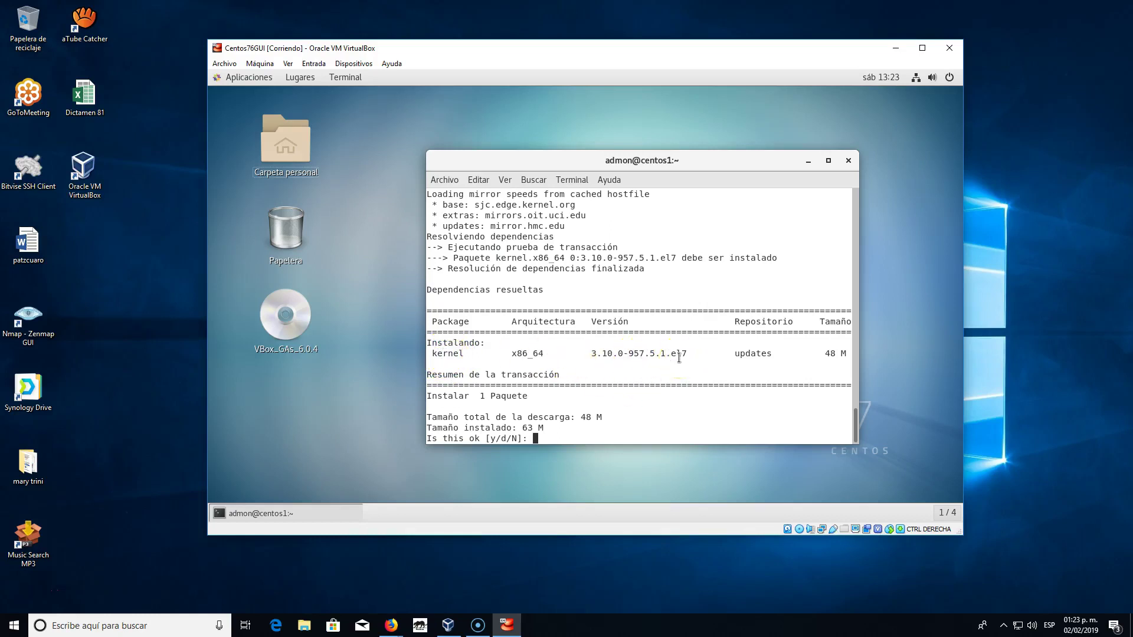
pyautogui.write('y')
pyautogui.press('Return')
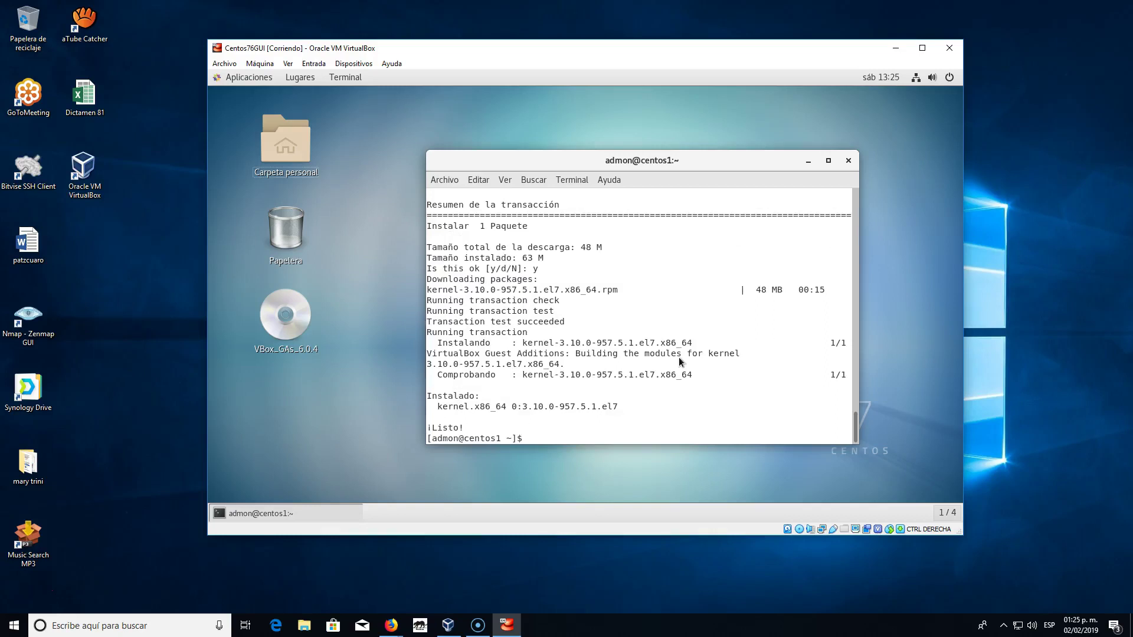
# Step: Reboot the guest from the terminal and boot the CentOS Linux 3.10.0-957.5.1.el7.x86_64 entry
pyautogui.write('reebot')
pyautogui.press('Return')
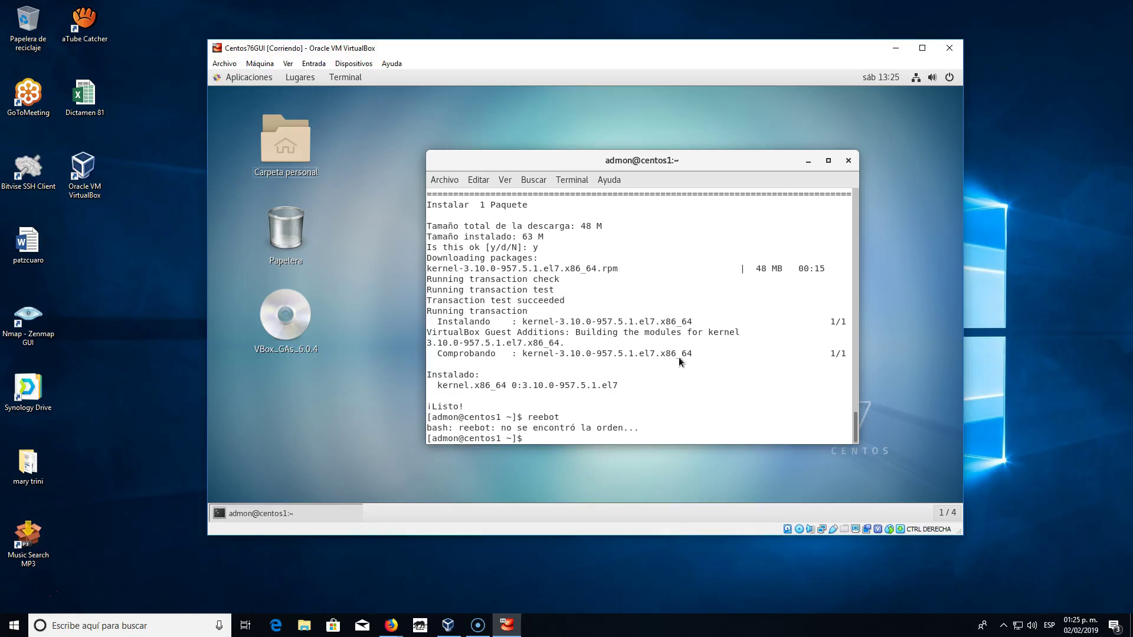
pyautogui.write('reboot')
pyautogui.press('Return')
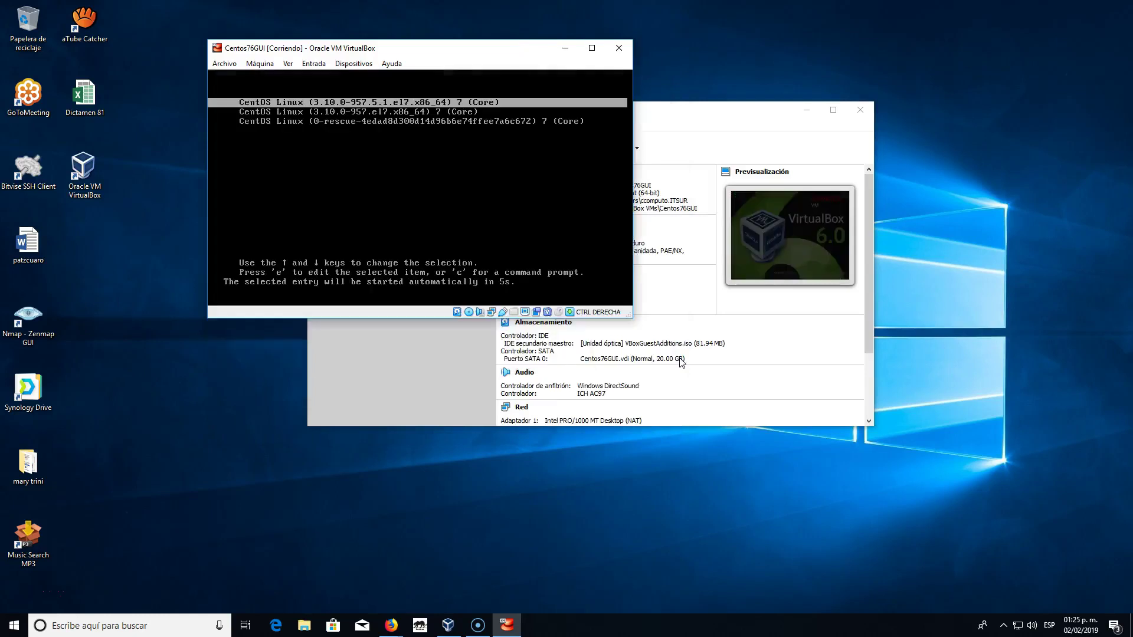
pyautogui.press('Down')
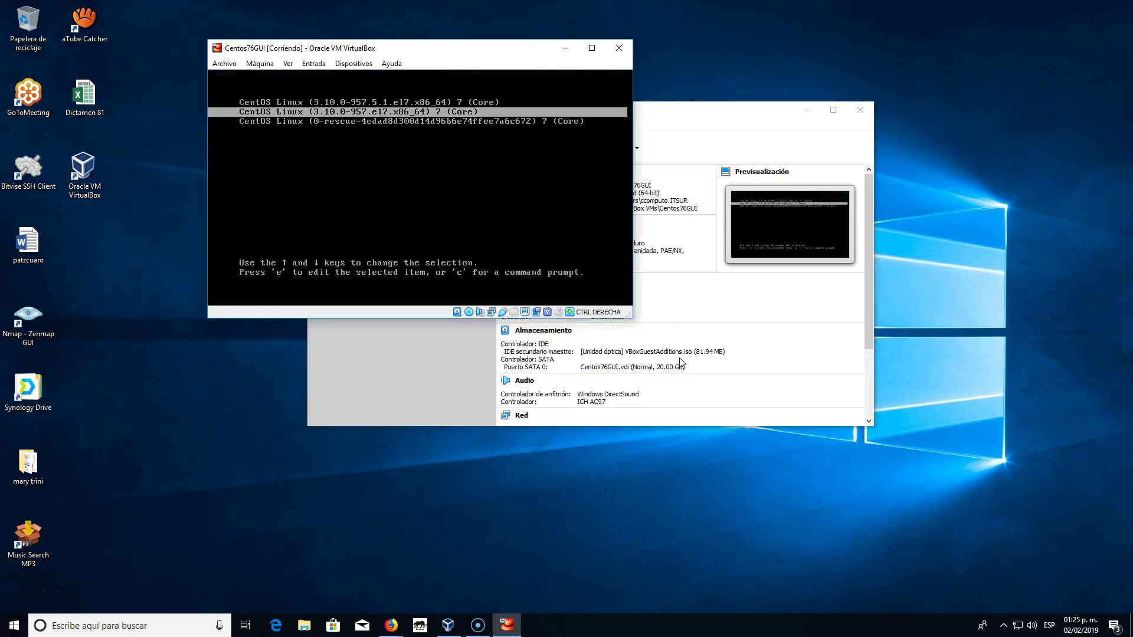
pyautogui.press('Up')
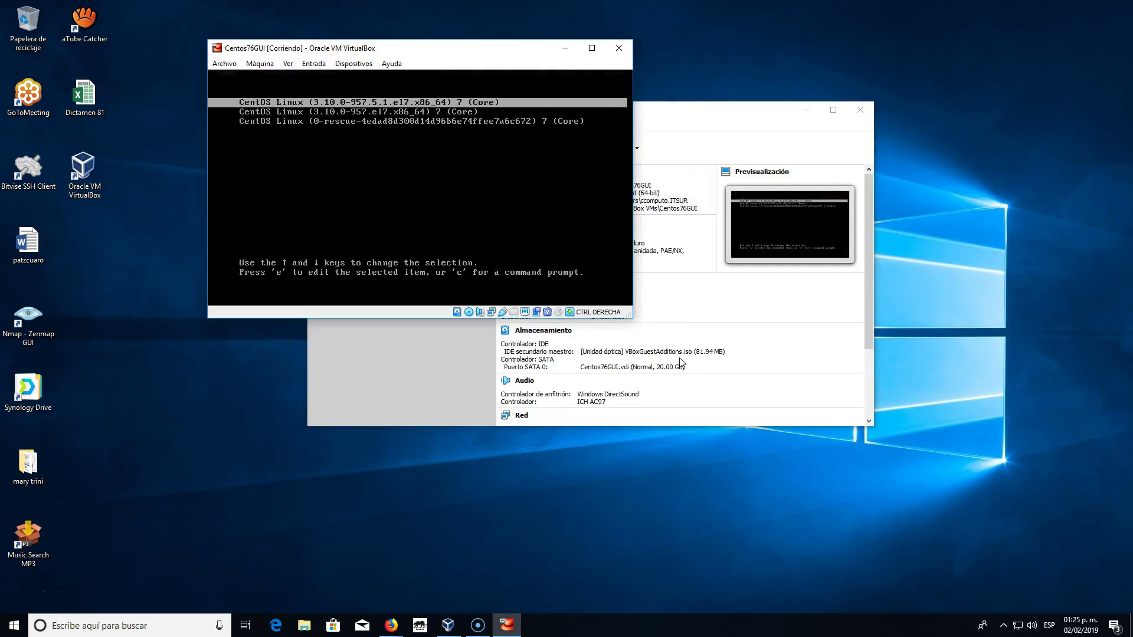
pyautogui.press('Return')
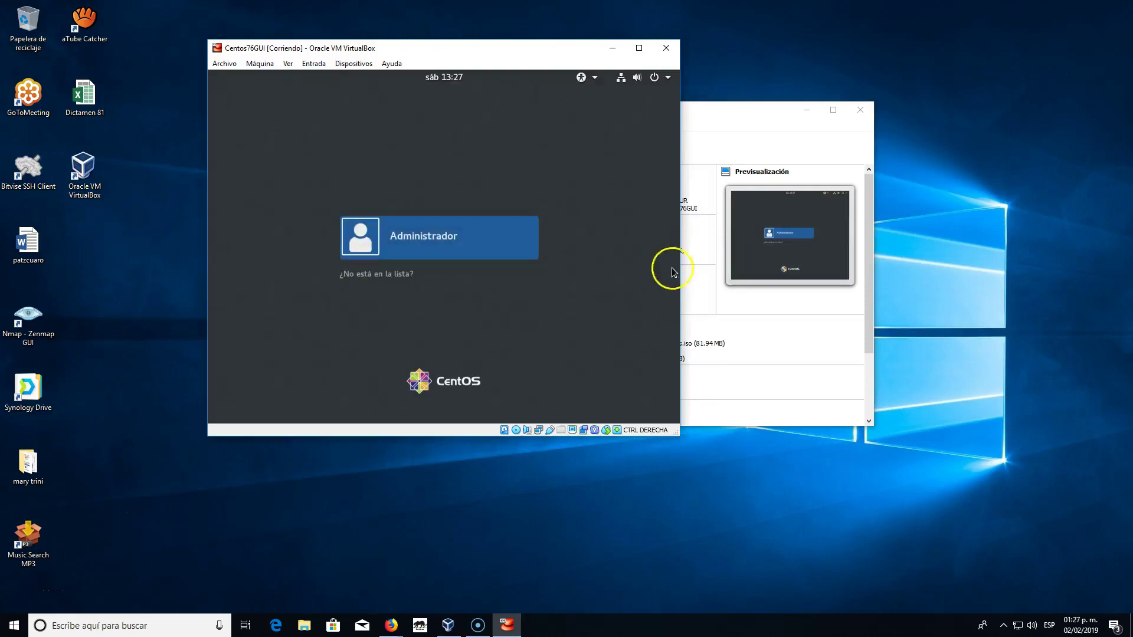
# Step: Log in to the CentOS desktop as Administrador with the account password
pyautogui.click(456, 246)
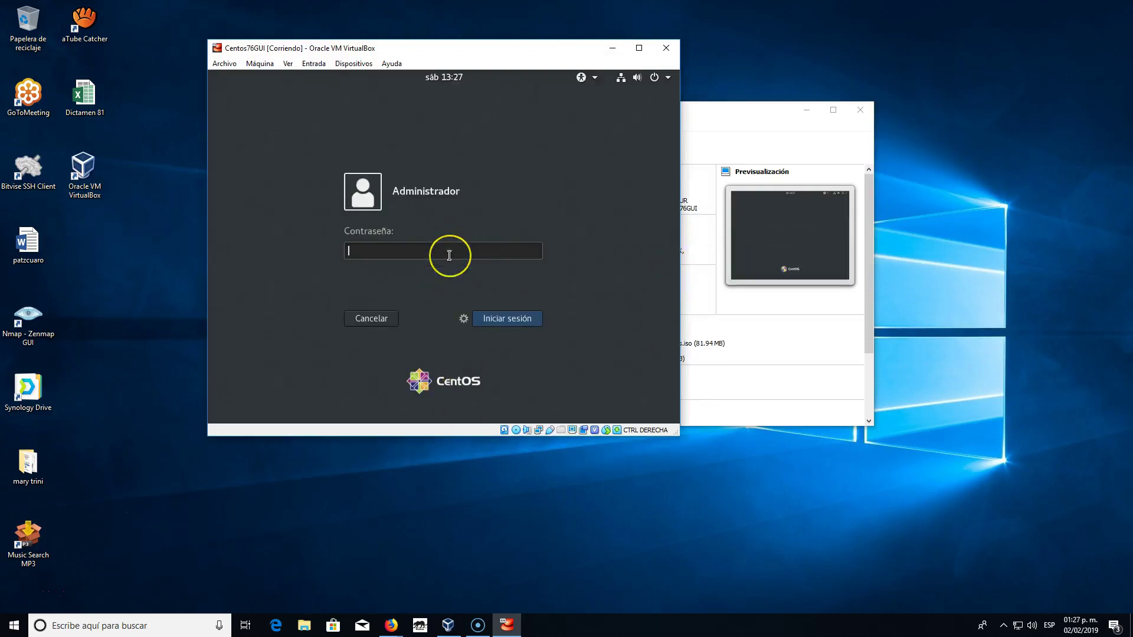
pyautogui.write('••••••••••')
pyautogui.press('Return')
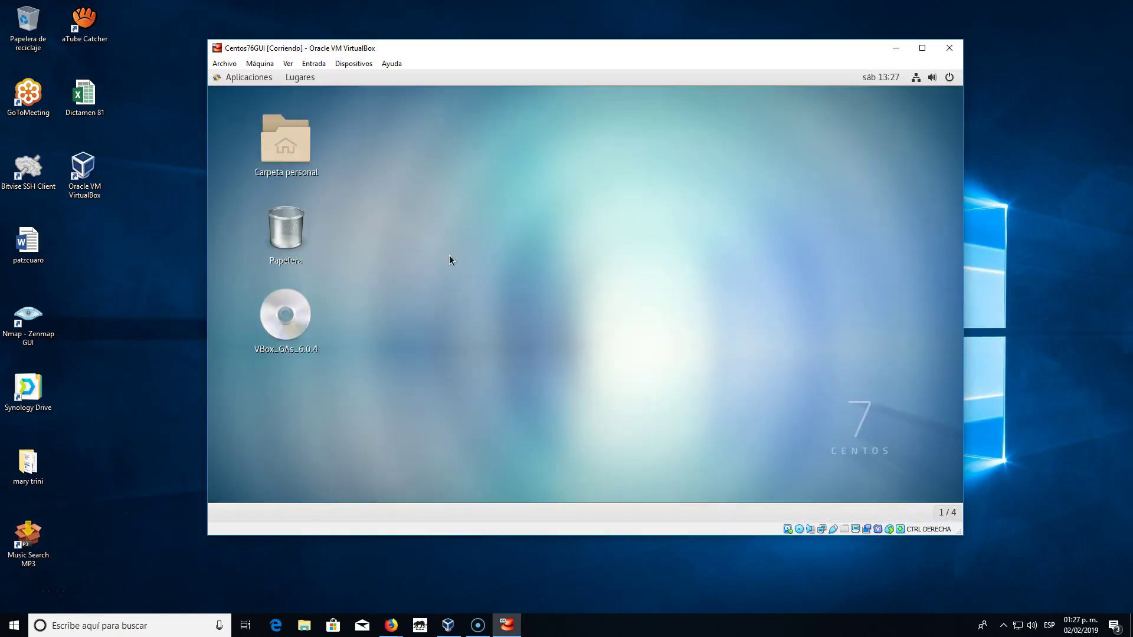
# Step: Insert the VirtualBox Guest Additions CD image into the running CentOS guest again
pyautogui.rightClick(305, 320)
pyautogui.click(345, 342)
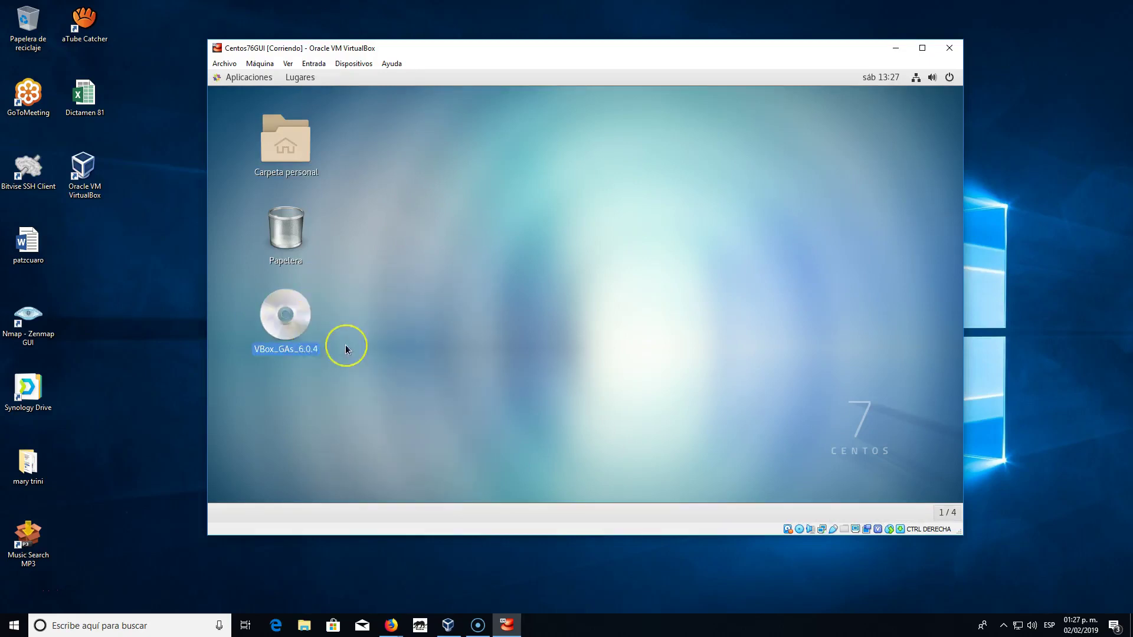
pyautogui.click(355, 66)
pyautogui.click(444, 181)
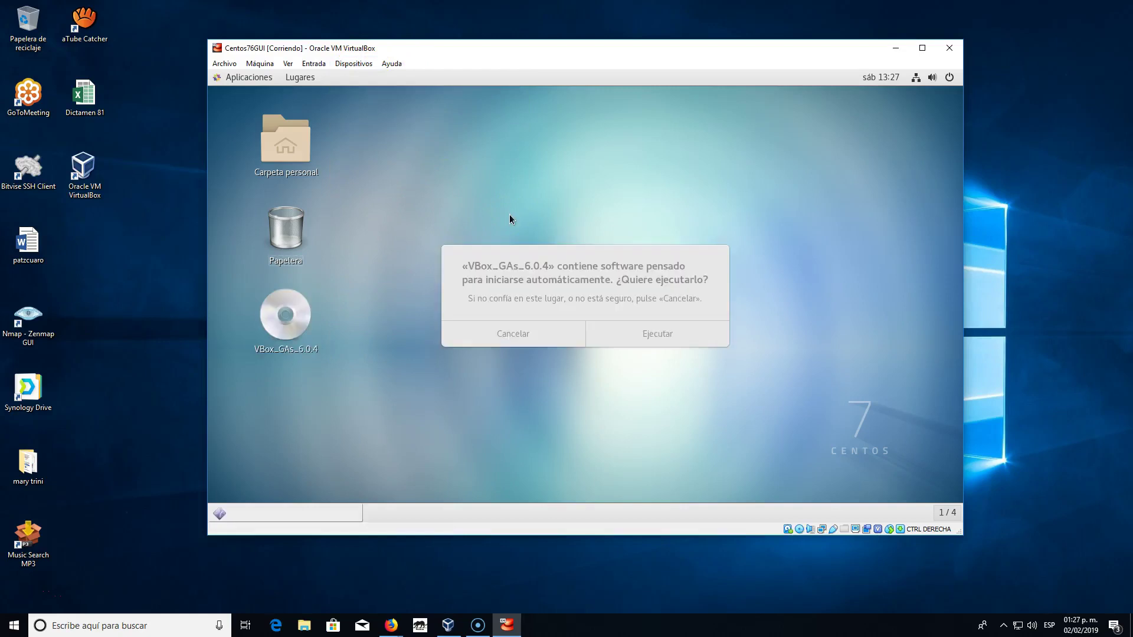
# Step: Run the VBox_GAs_6.0.4 installer, authenticate with the administrator password, and close its window once the kernel modules are built
pyautogui.click(635, 331)
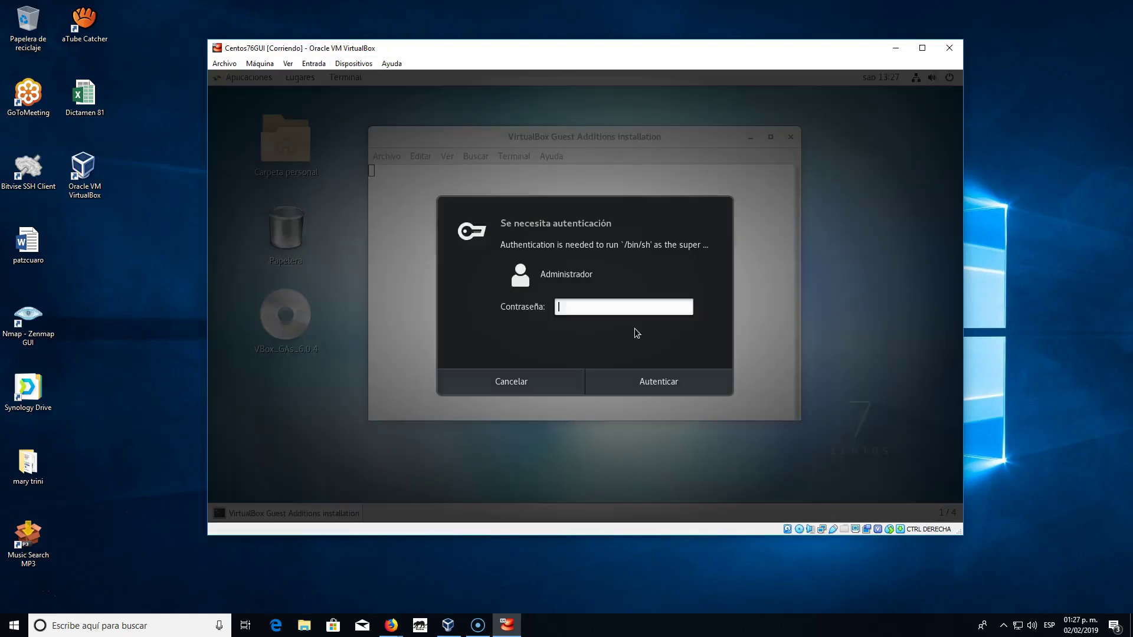
pyautogui.write('••••••••••')
pyautogui.press('Return')
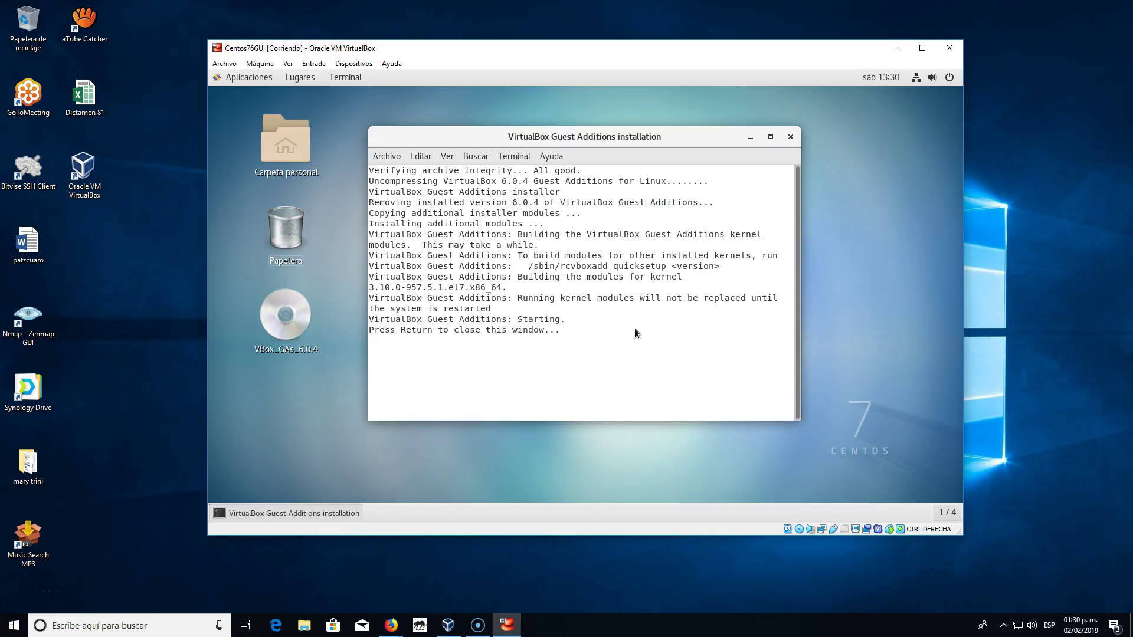
pyautogui.press('Return')
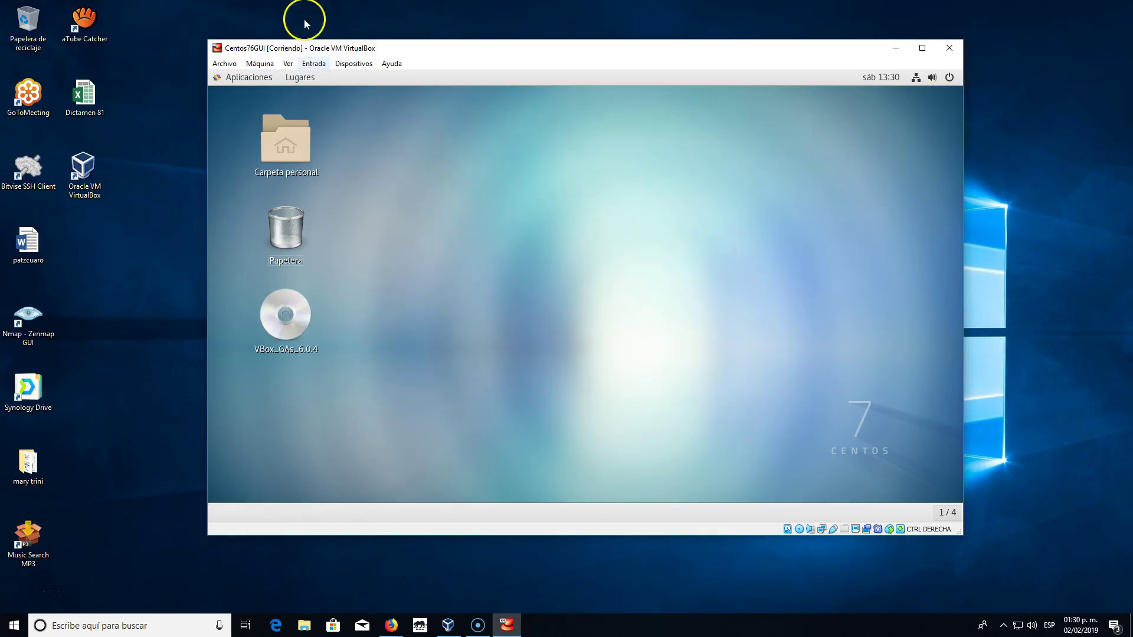
# Step: Check the virtual machine's display options and test automatic guest screen resizing by maximizing and restoring its window
pyautogui.click(288, 64)
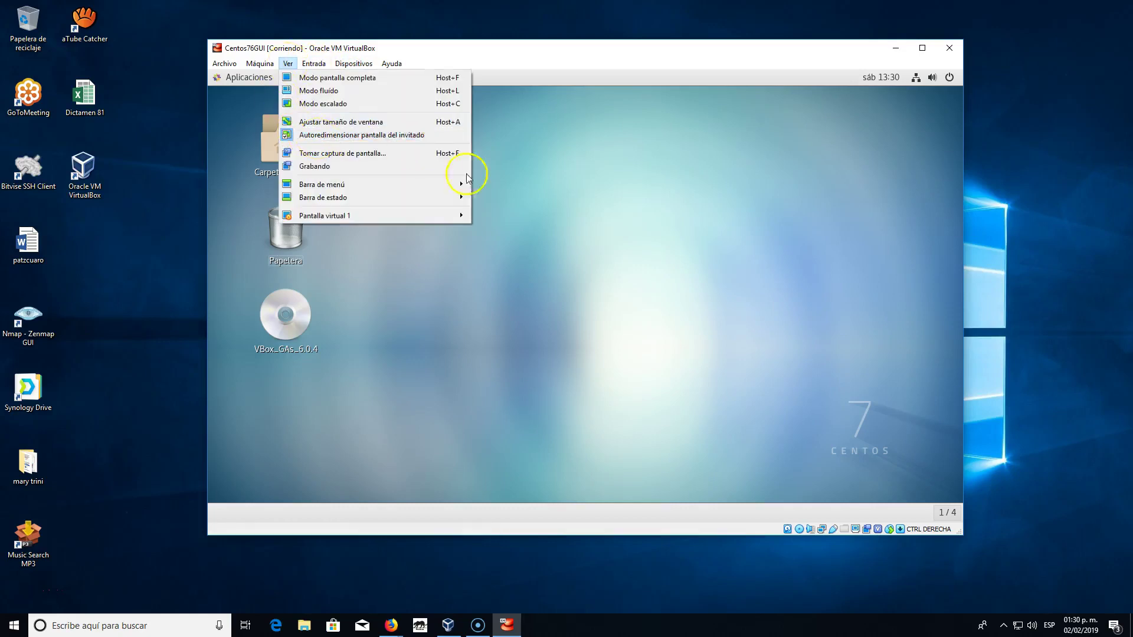
pyautogui.click(544, 220)
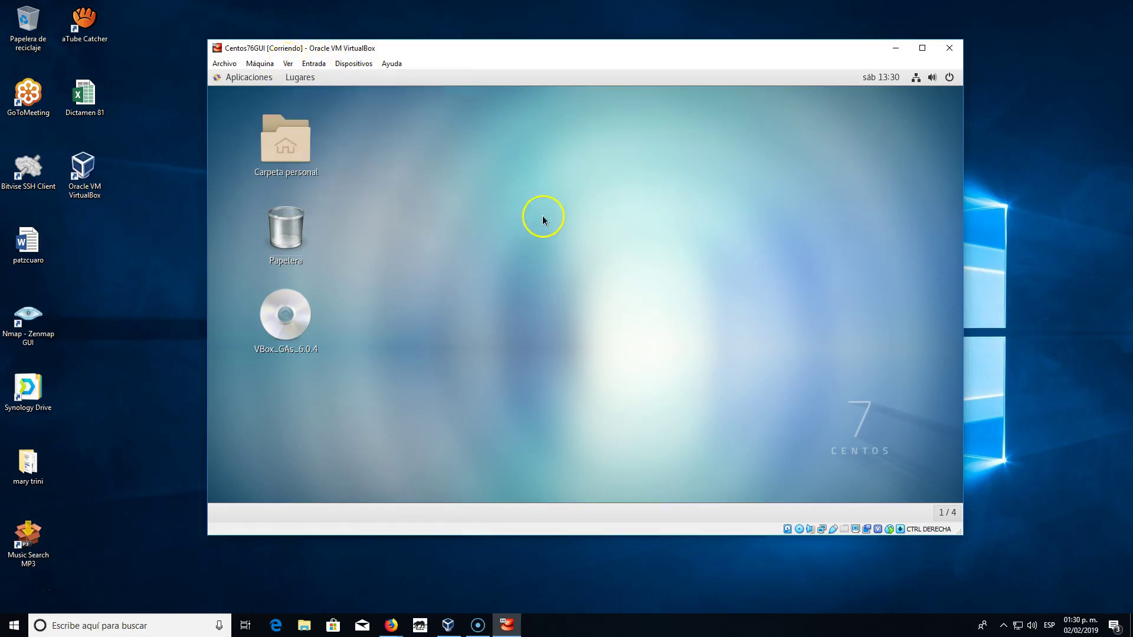
pyautogui.click(923, 48)
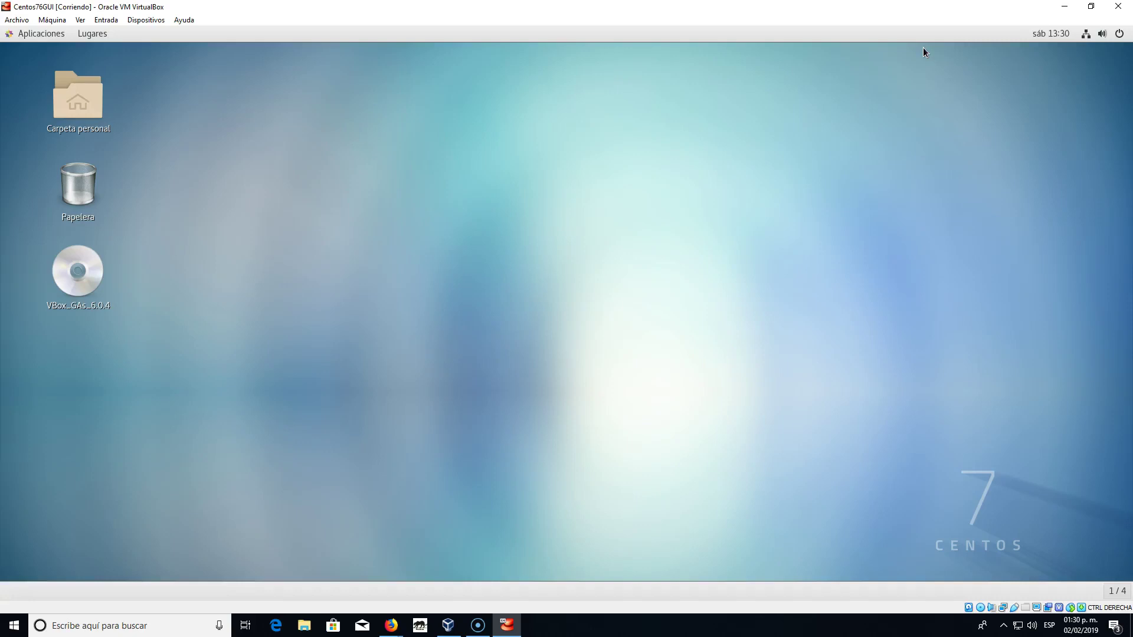
pyautogui.click(1092, 7)
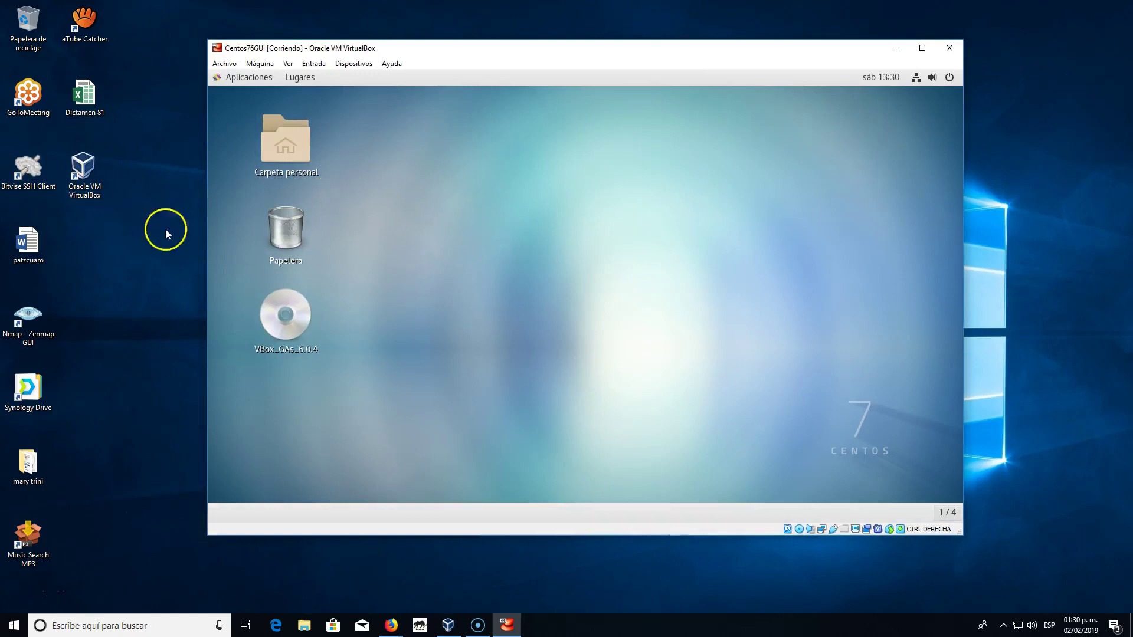
pyautogui.click(65, 209)
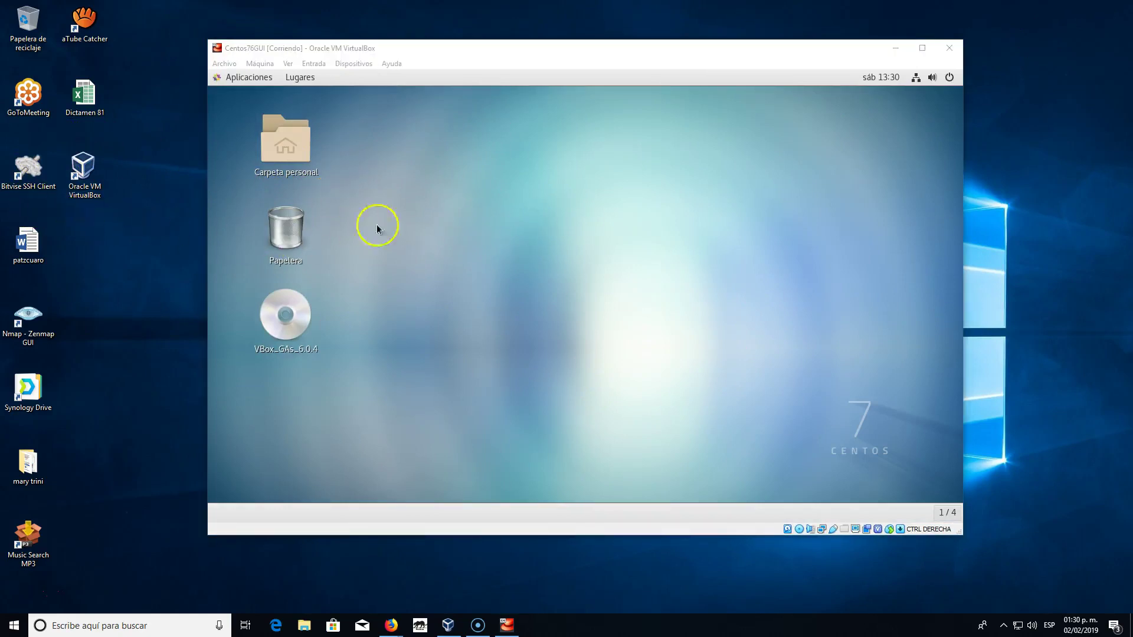